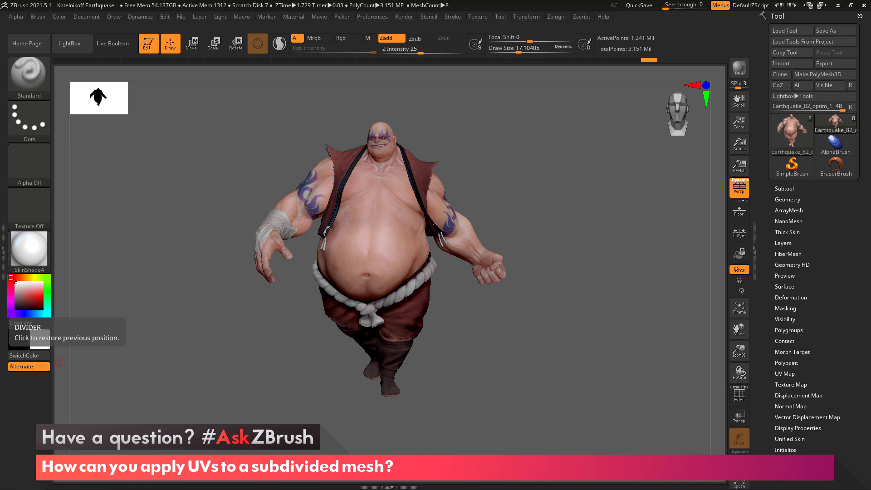
Solo the Earthquake body and drop it to subdivision level 1 with two Shift+D presses.
{"action": "mouse_move", "coordinate": [522, 369]}
{"action": "left_mouse_down"}
{"action": "mouse_move", "coordinate": [517, 363]}
{"action": "mouse_move", "coordinate": [530, 371]}
{"action": "mouse_move", "coordinate": [556, 361]}
{"action": "left_mouse_up"}
{"action": "left_click", "coordinate": [740, 459]}
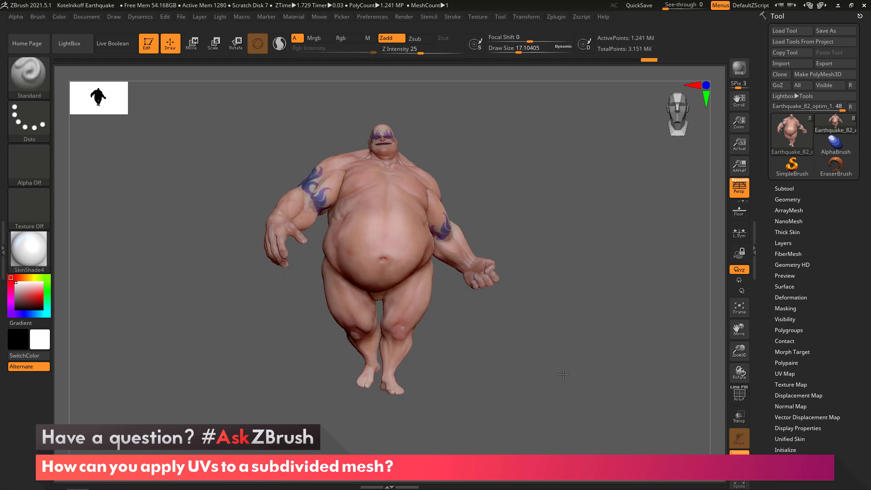
{"action": "mouse_move", "coordinate": [588, 405]}
{"action": "right_mouse_down", "text": "ctrl"}
{"action": "mouse_move", "coordinate": [566, 384]}
{"action": "mouse_move", "coordinate": [566, 355]}
{"action": "right_mouse_up", "text": "ctrl"}
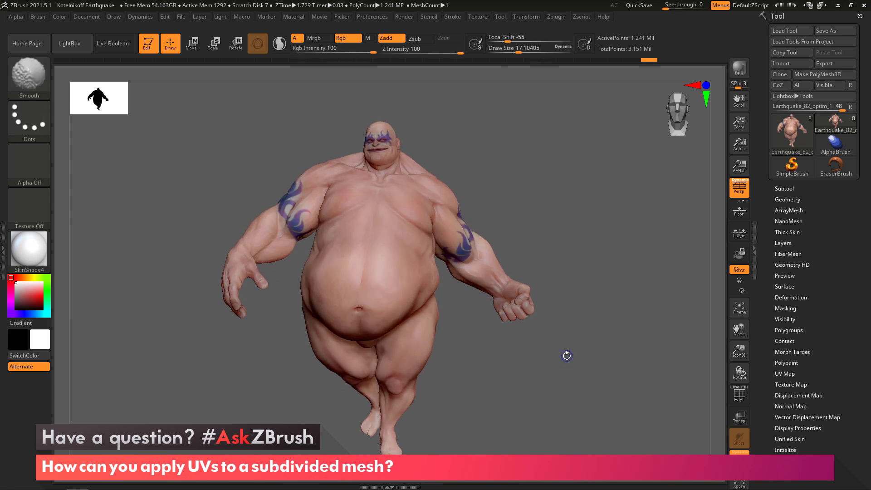
{"action": "key", "text": "shift+d"}
{"action": "key", "text": "shift+d"}
{"action": "key", "text": "shift+d"}
{"action": "key", "text": "shift+d"}
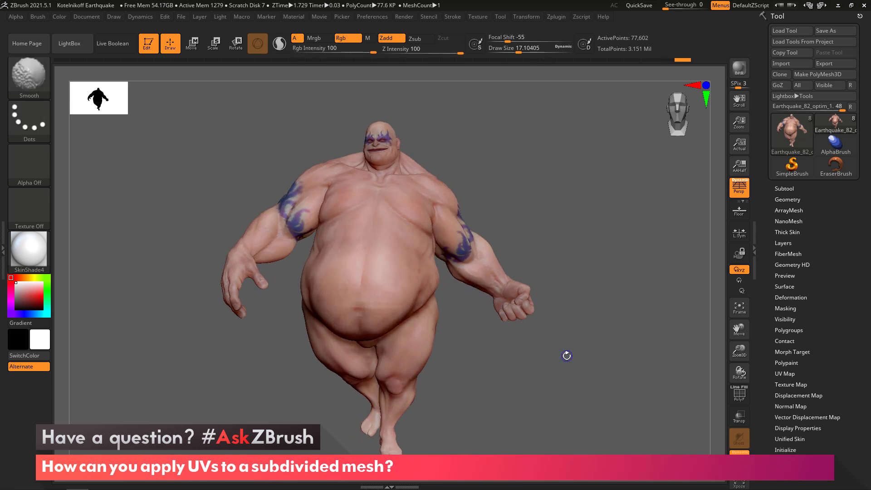
{"action": "key", "text": "shift+d"}
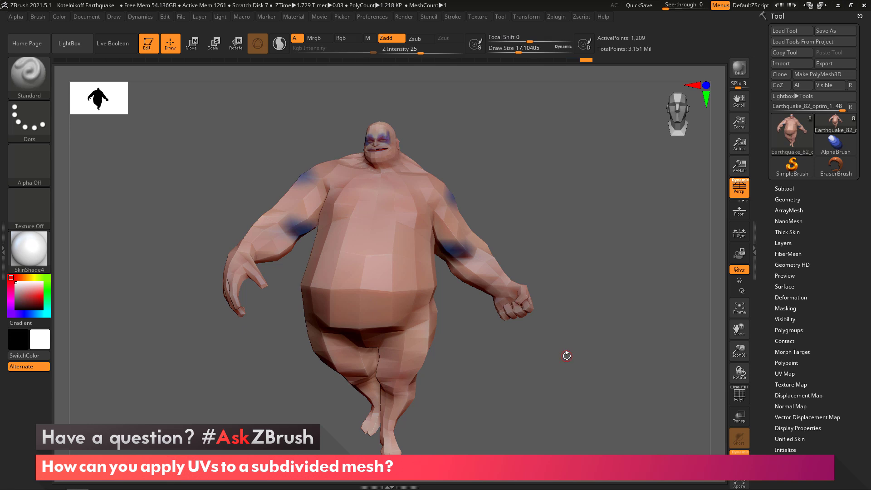
{"action": "left_click_drag", "start_coordinate": [564, 383], "coordinate": [577, 381]}
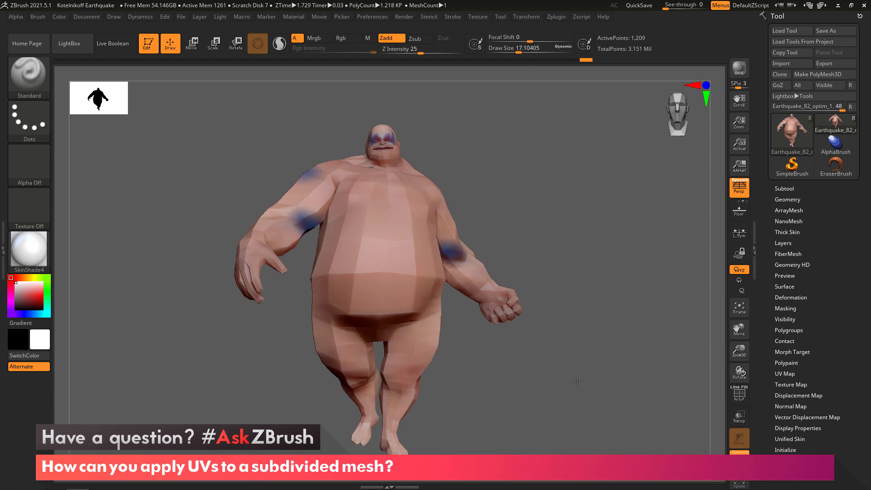
Set the body's UV Map Size to 4096 in Tool > UV Map.
{"action": "left_click", "coordinate": [790, 375]}
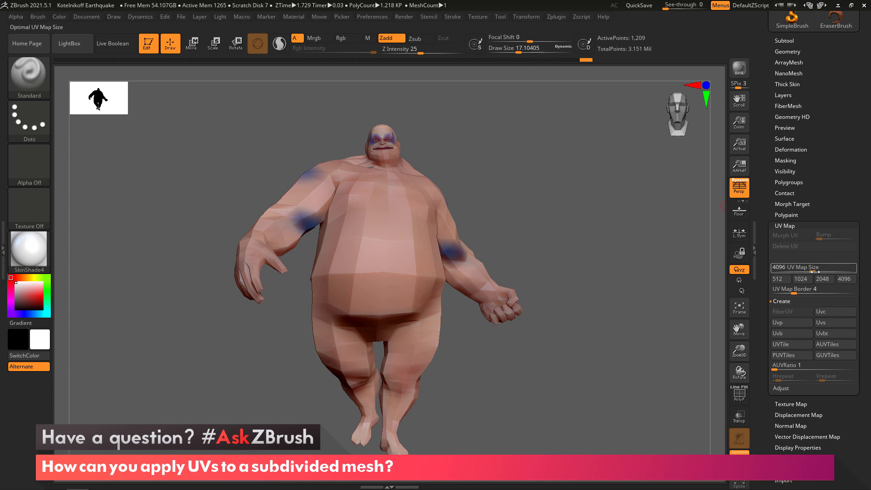
{"action": "left_click_drag", "start_coordinate": [813, 271], "coordinate": [855, 269]}
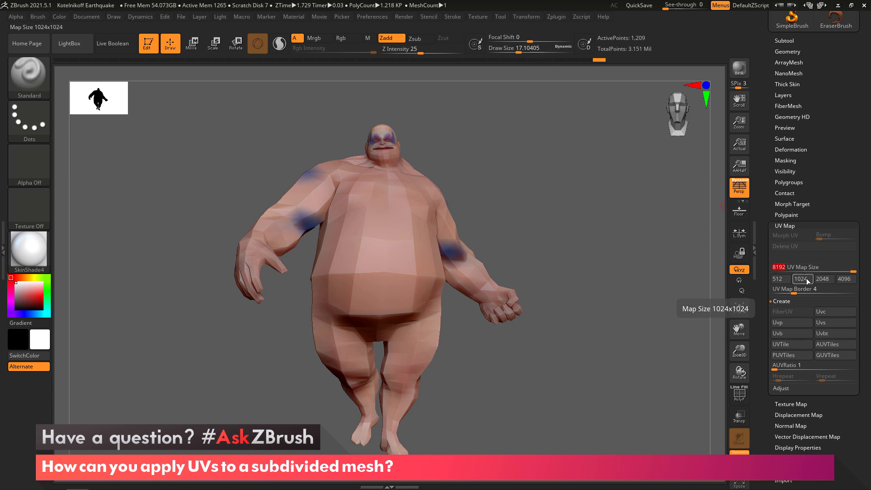
{"action": "left_click", "coordinate": [825, 279]}
{"action": "left_click", "coordinate": [847, 279]}
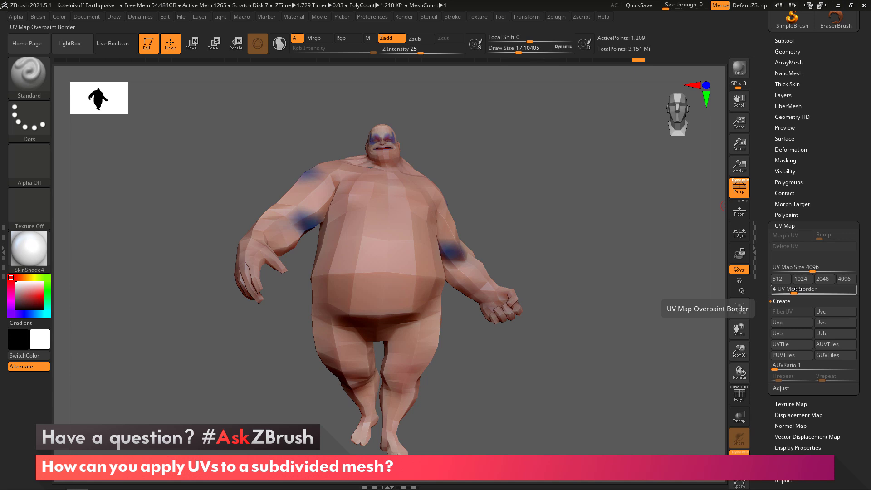
Generate adaptive UV tiles, set UV bump to 0, and view the body's flat UV layout.
{"action": "left_click", "coordinate": [829, 343]}
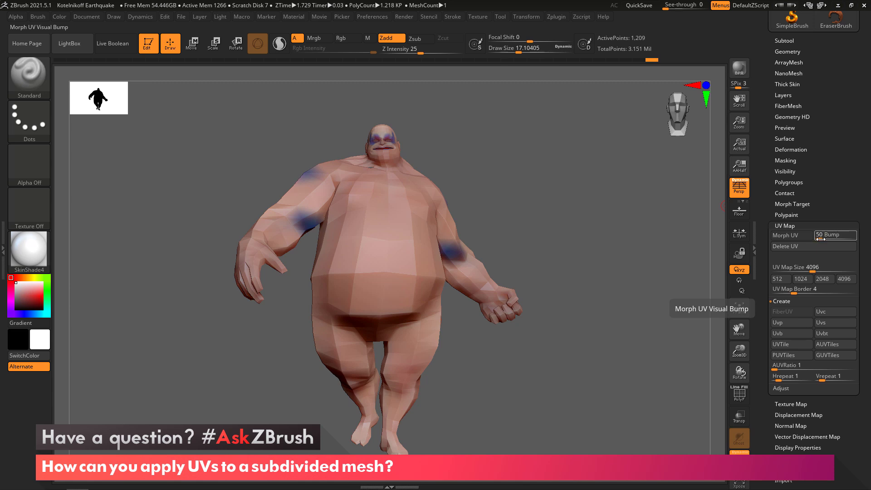
{"action": "left_click_drag", "start_coordinate": [820, 239], "coordinate": [815, 240]}
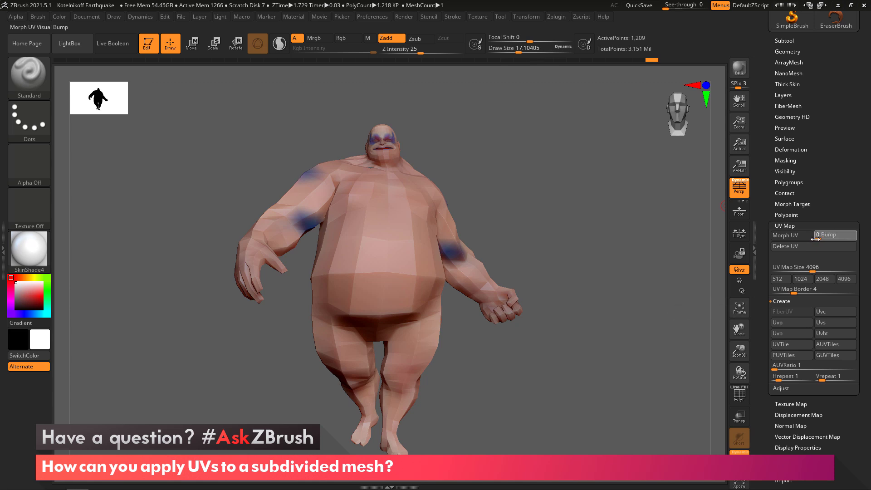
{"action": "left_click", "coordinate": [792, 236]}
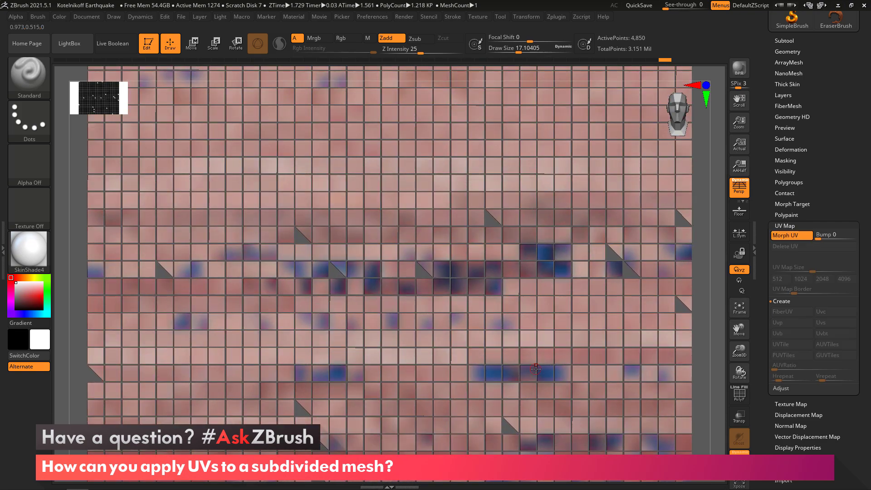
{"action": "right_click_drag", "start_coordinate": [536, 369], "coordinate": [487, 313], "text": "ctrl"}
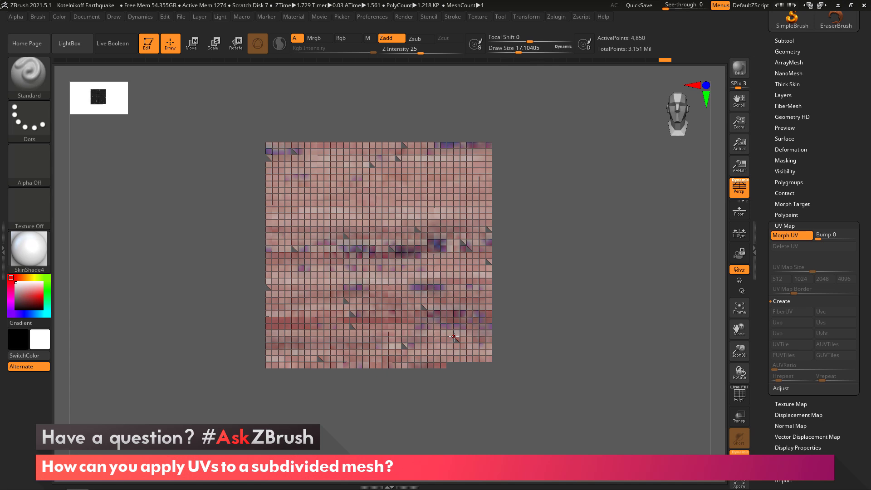
Regenerate the body's UVs as group UV tiles and preview their layout with Morph UV.
{"action": "left_click", "coordinate": [788, 238]}
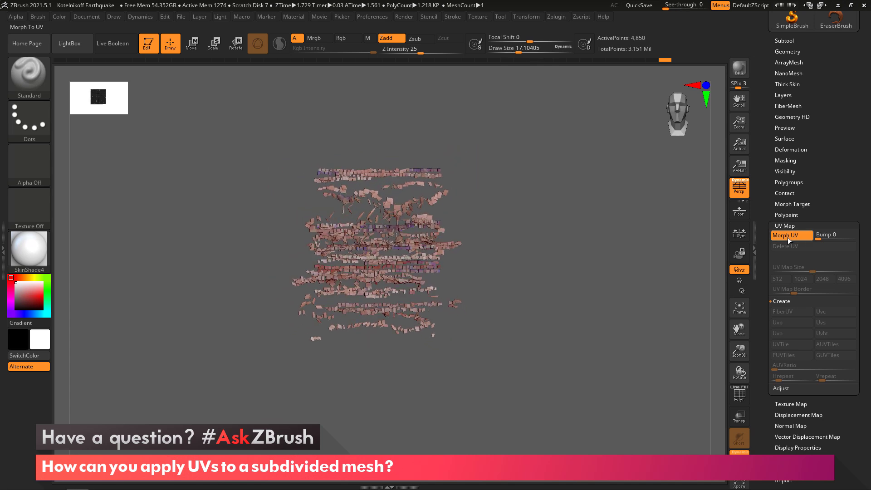
{"action": "left_click_drag", "start_coordinate": [512, 354], "coordinate": [487, 329]}
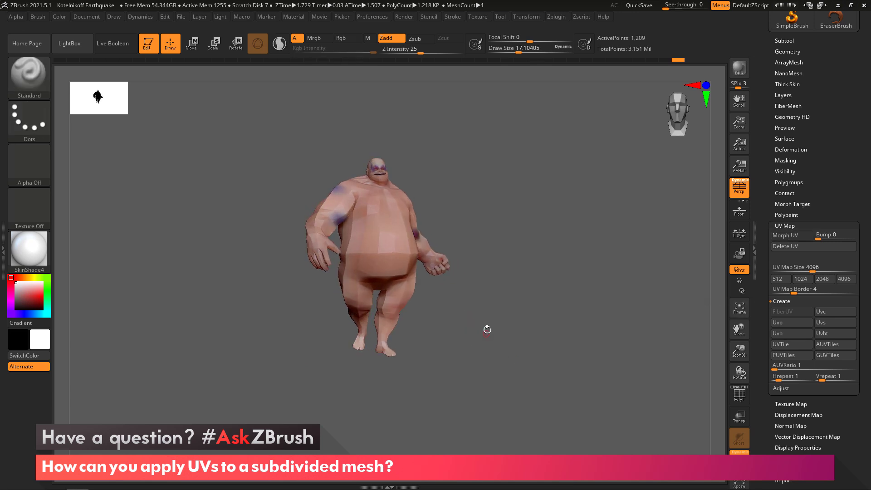
{"action": "left_click", "coordinate": [828, 355]}
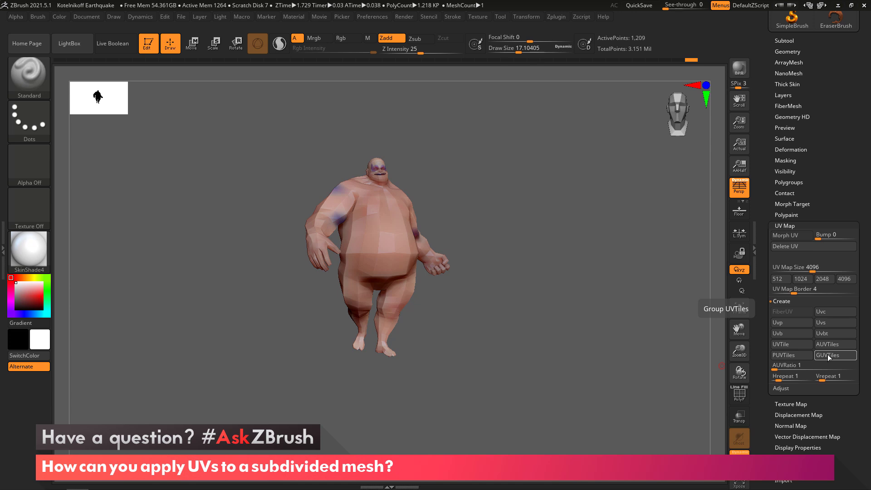
{"action": "left_click", "coordinate": [787, 236]}
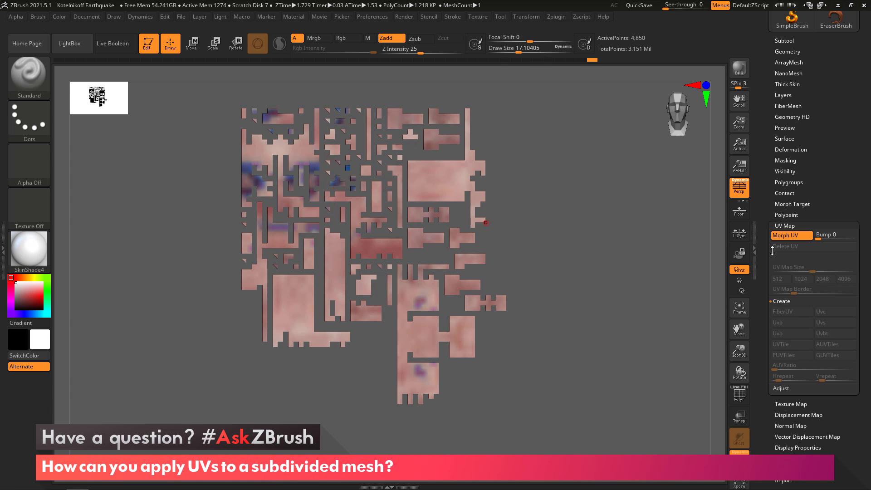
{"action": "left_click", "coordinate": [792, 235]}
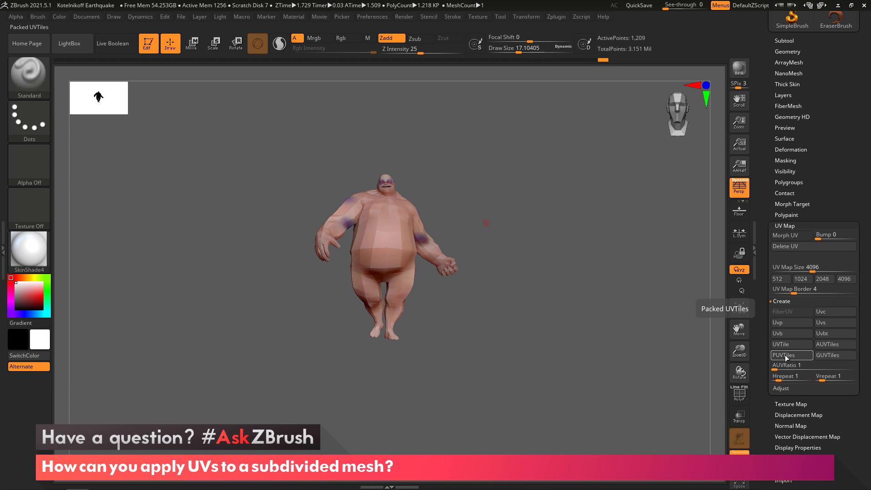
Regenerate the UVs as packed UV tiles and preview the square layout with Morph UV.
{"action": "left_click", "coordinate": [786, 358]}
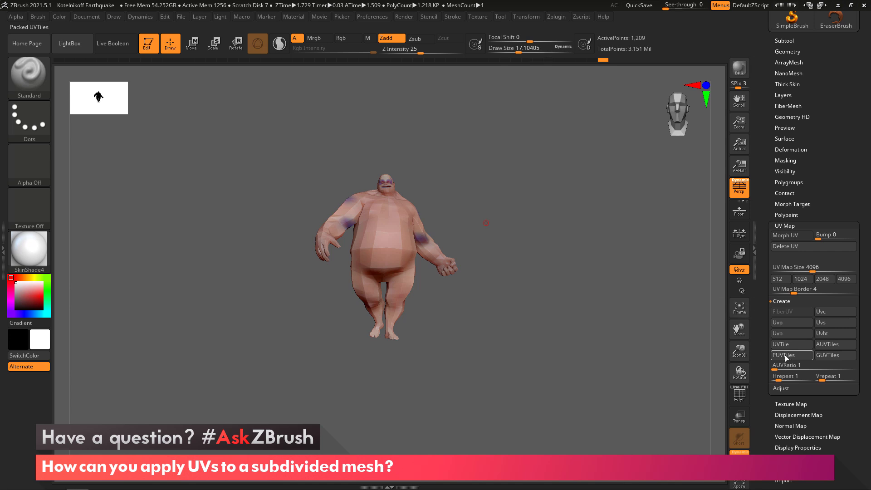
{"action": "left_click", "coordinate": [790, 236]}
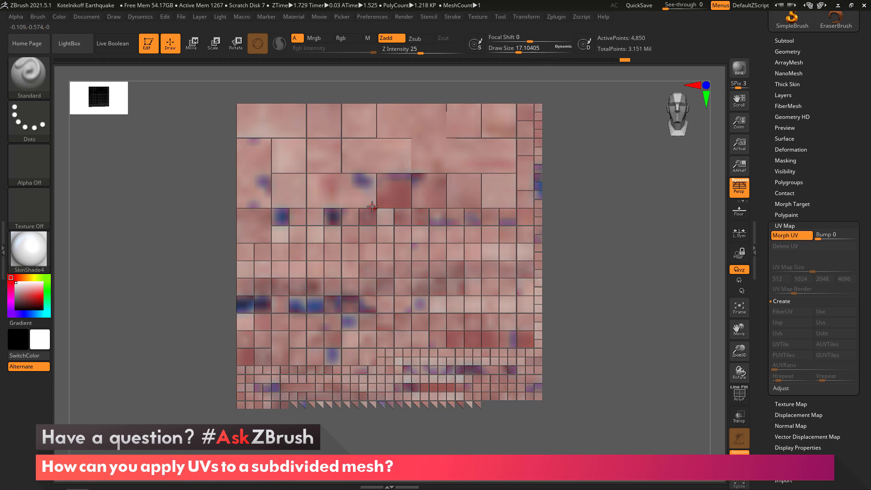
{"action": "left_click", "coordinate": [792, 235]}
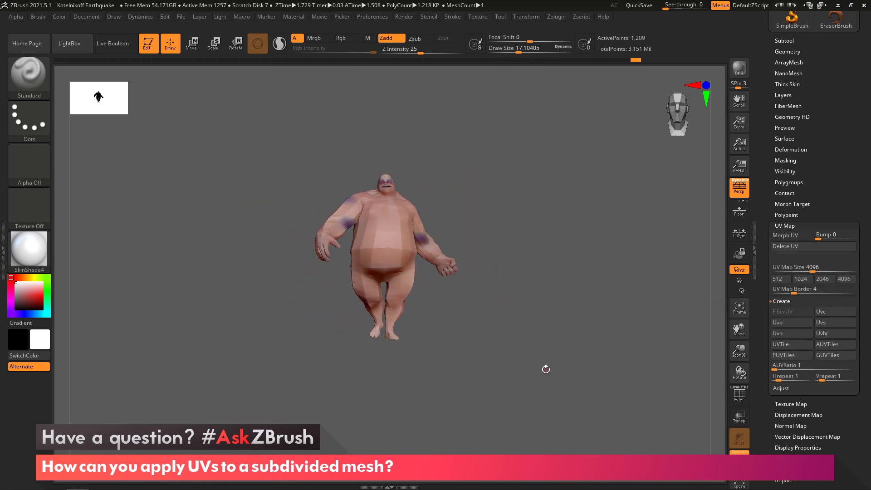
Step up a subdivision level to check the texture, then return to level 1.
{"action": "key", "text": "ctrl+d"}
{"action": "key", "text": "ctrl+d"}
{"action": "key", "text": "ctrl+d"}
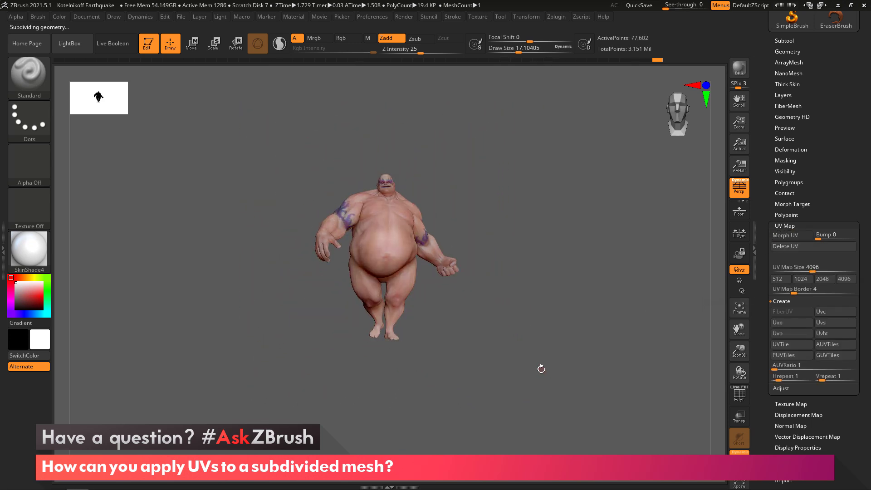
{"action": "key", "text": "shift+d"}
{"action": "key", "text": "shift+d"}
{"action": "key", "text": "shift+d"}
{"action": "left_click_drag", "start_coordinate": [543, 364], "coordinate": [547, 373]}
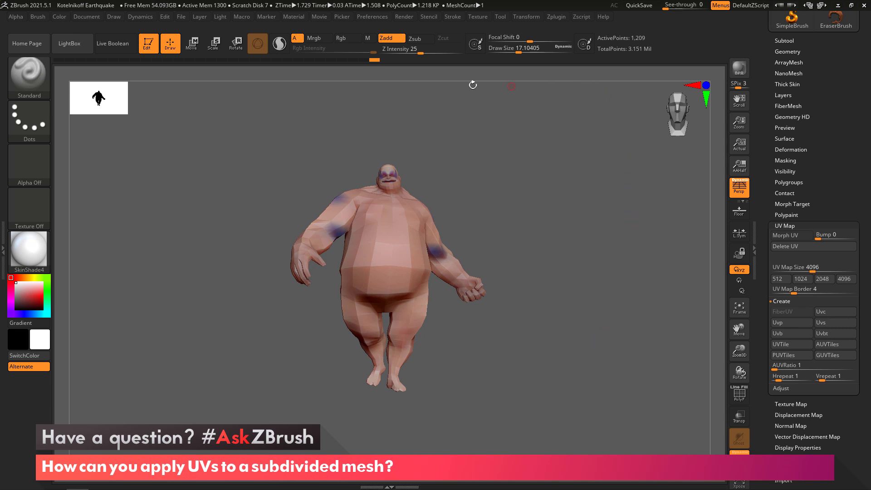
Dock the Zplugin menu into the right tray and expand the UV Master controls.
{"action": "left_click", "coordinate": [556, 18]}
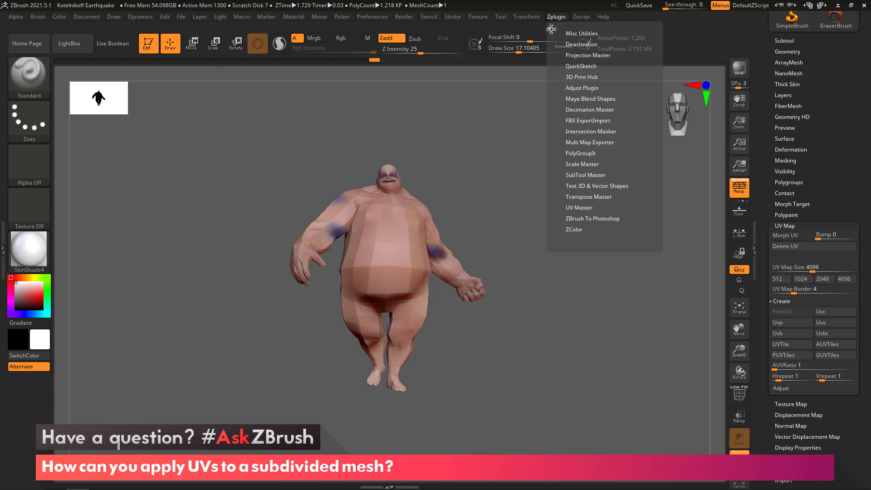
{"action": "left_click_drag", "start_coordinate": [551, 30], "coordinate": [785, 164]}
{"action": "left_click_drag", "start_coordinate": [761, 118], "coordinate": [767, 214]}
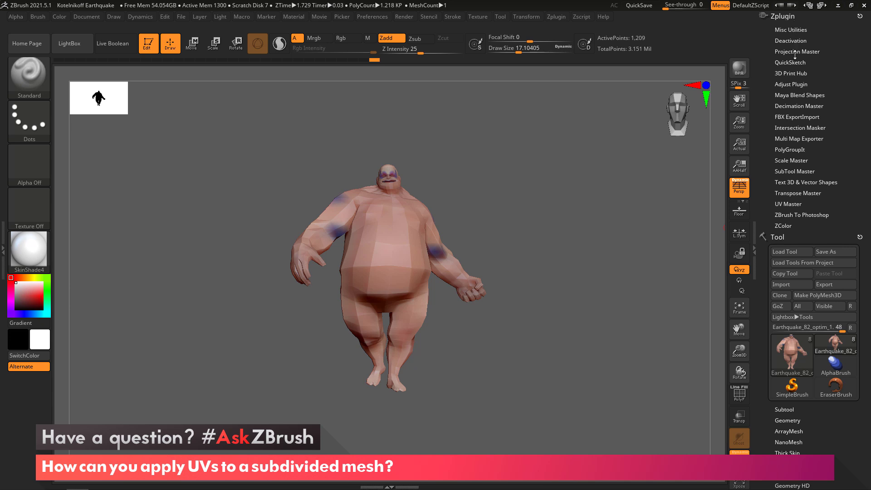
{"action": "left_click", "coordinate": [793, 205]}
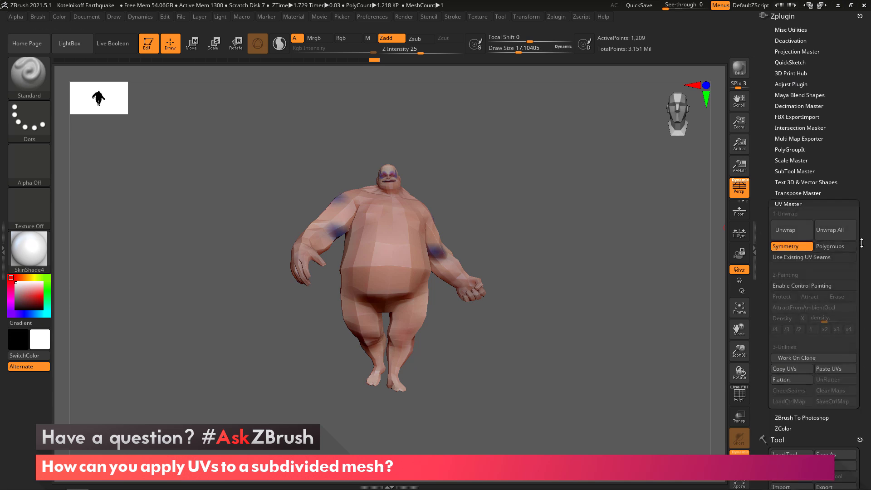
{"action": "left_click_drag", "start_coordinate": [863, 241], "coordinate": [861, 200]}
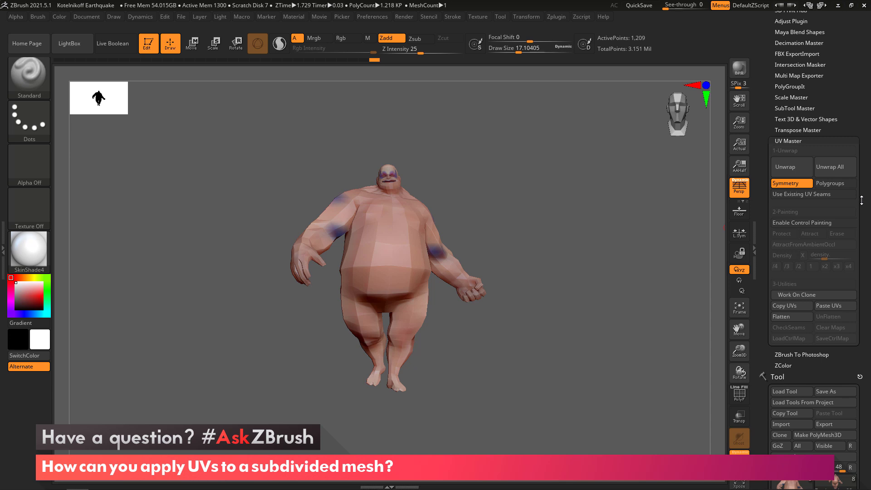
Create CL_Earthquake_82_optim_1 with Work On Clone and confirm it among the Tool thumbnails.
{"action": "left_click", "coordinate": [810, 295]}
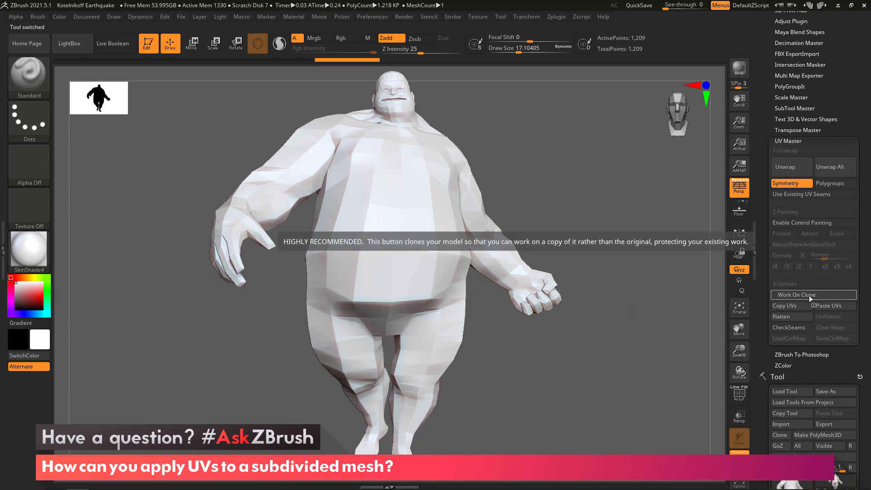
{"action": "scroll", "coordinate": [861, 319], "scroll_direction": "down", "scroll_amount": 5}
{"action": "scroll", "coordinate": [861, 319], "scroll_direction": "down", "scroll_amount": 1}
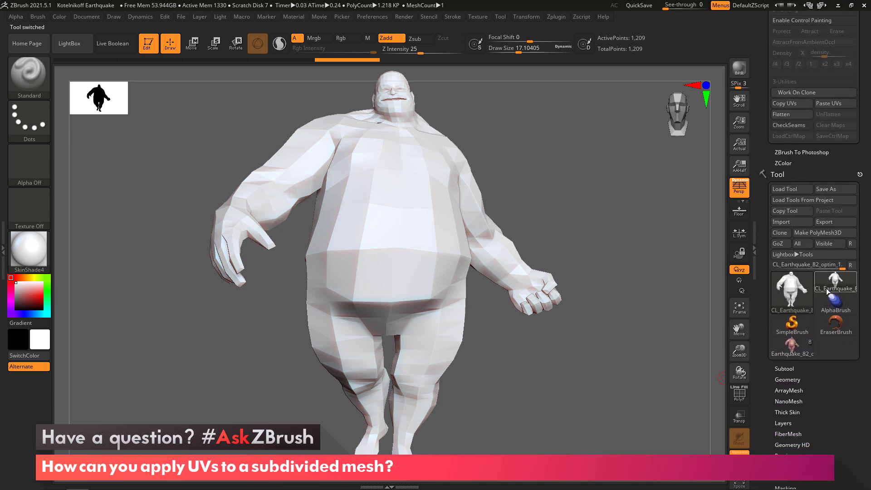
{"action": "mouse_move", "coordinate": [792, 347]}
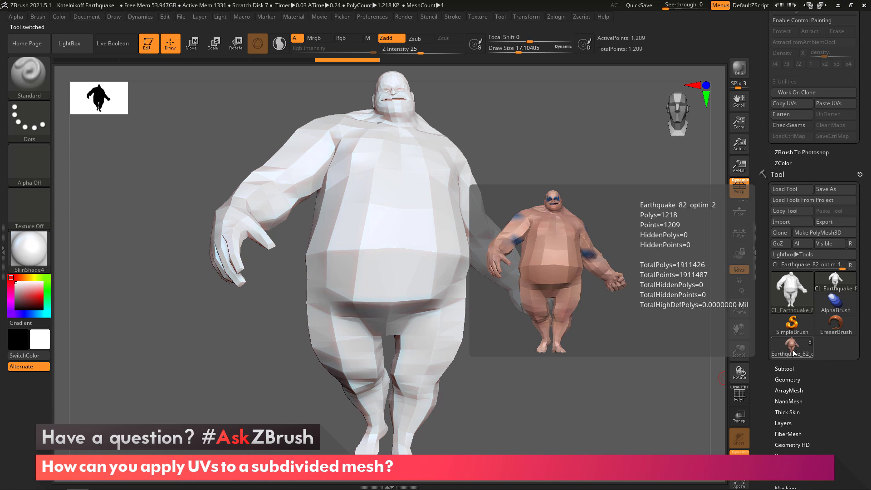
{"action": "mouse_move", "coordinate": [841, 284]}
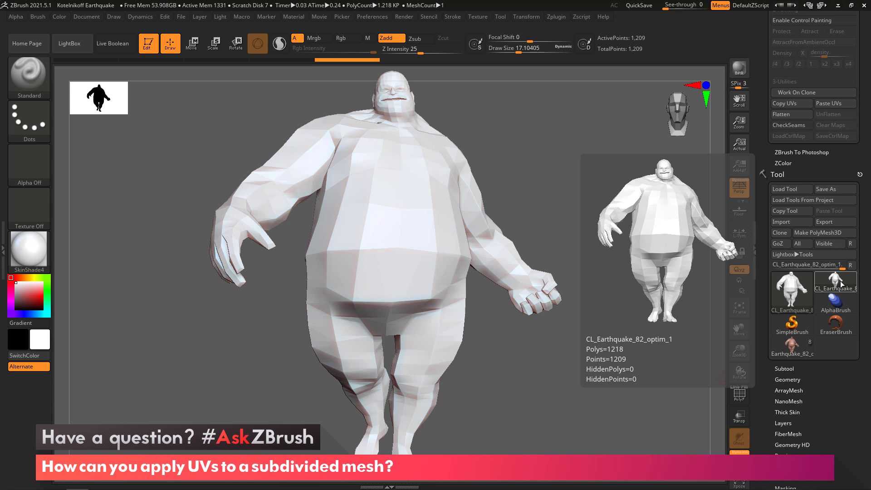
Unwrap the low-res clone in UV Master and Flatten it to view the UV layout.
{"action": "scroll", "coordinate": [813, 182], "scroll_direction": "up", "scroll_amount": 5}
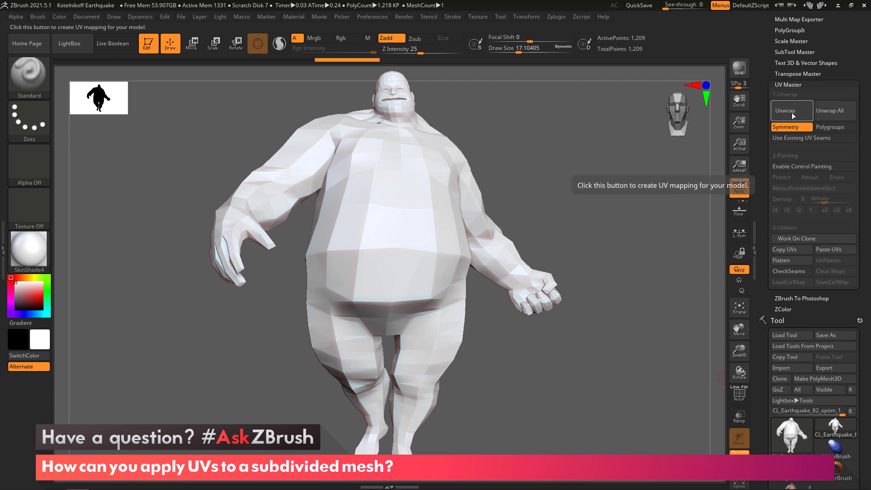
{"action": "left_click", "coordinate": [792, 113]}
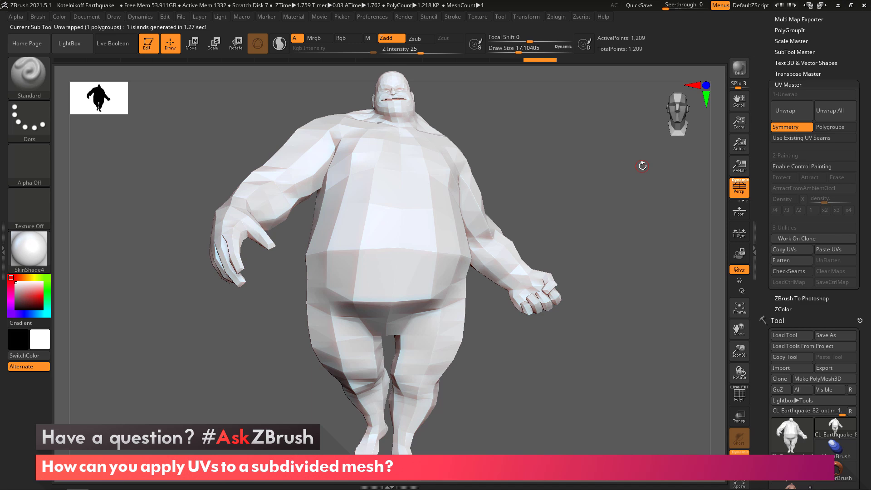
{"action": "left_click", "coordinate": [789, 263]}
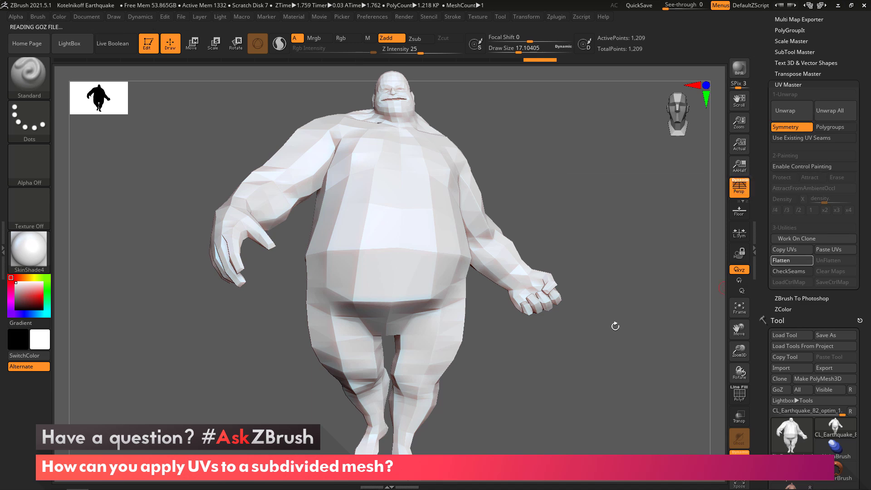
{"action": "right_click_drag", "start_coordinate": [555, 385], "coordinate": [533, 387], "text": "ctrl"}
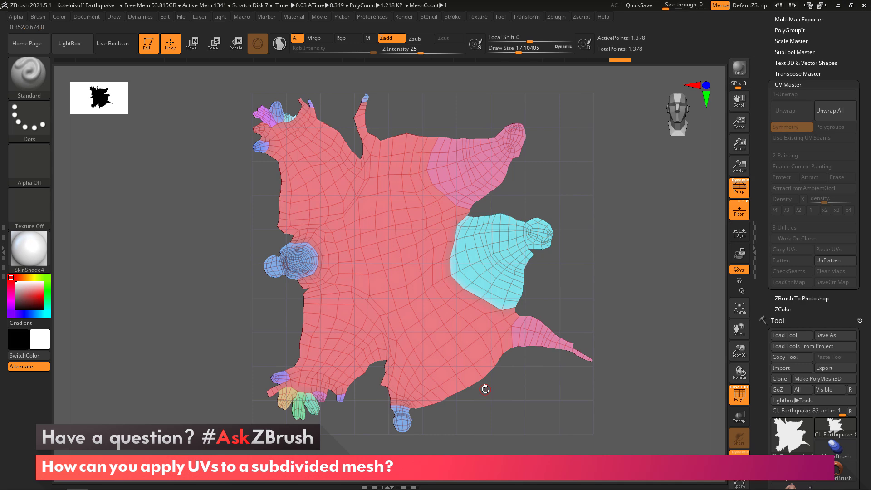
Return the clone to 3D with UnFlatten, run CheckSeams, and rotate around the model.
{"action": "left_click", "coordinate": [832, 261]}
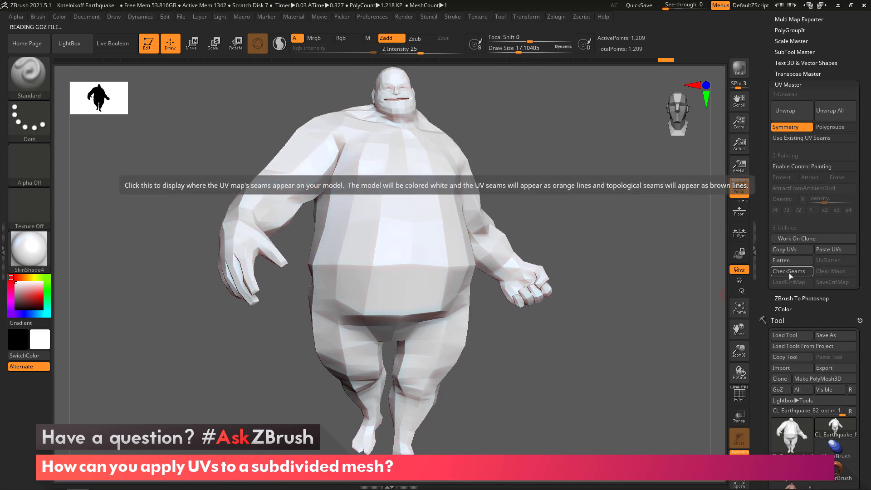
{"action": "left_click", "coordinate": [788, 272]}
{"action": "mouse_move", "coordinate": [557, 371]}
{"action": "left_mouse_down"}
{"action": "mouse_move", "coordinate": [498, 373]}
{"action": "mouse_move", "coordinate": [565, 387]}
{"action": "mouse_move", "coordinate": [608, 373]}
{"action": "mouse_move", "coordinate": [547, 367]}
{"action": "mouse_move", "coordinate": [553, 373]}
{"action": "left_mouse_up"}
{"action": "key", "text": "ctrl"}
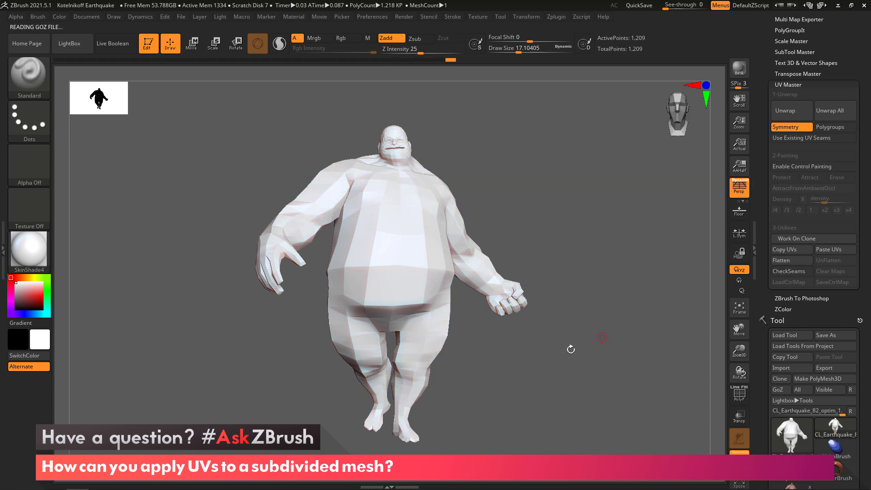
{"action": "left_click_drag", "start_coordinate": [537, 360], "coordinate": [669, 273]}
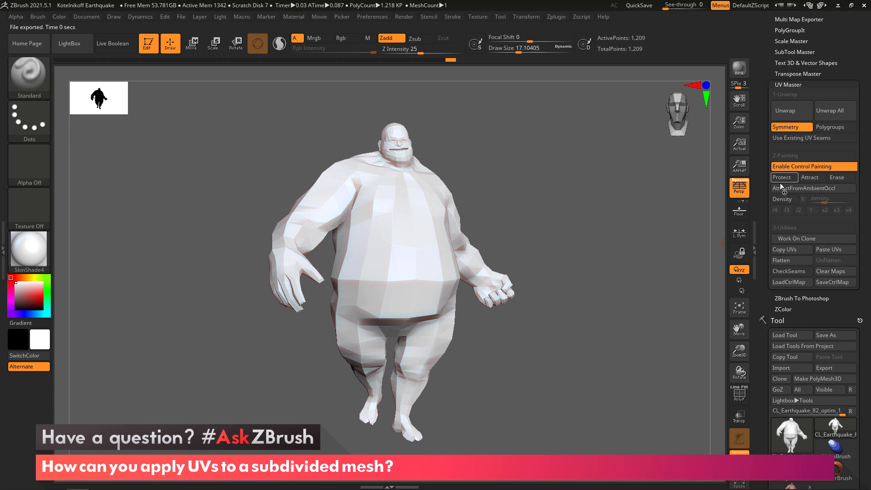
Choose Protect painting with brush size about 39 to protect the head, viewed from the front.
{"action": "left_click", "coordinate": [781, 177]}
{"action": "key", "text": "s"}
{"action": "mouse_move", "coordinate": [365, 179]}
{"action": "left_mouse_down"}
{"action": "mouse_move", "coordinate": [395, 181]}
{"action": "mouse_move", "coordinate": [379, 190]}
{"action": "mouse_move", "coordinate": [411, 168]}
{"action": "mouse_move", "coordinate": [415, 175]}
{"action": "mouse_move", "coordinate": [402, 166]}
{"action": "left_mouse_up"}
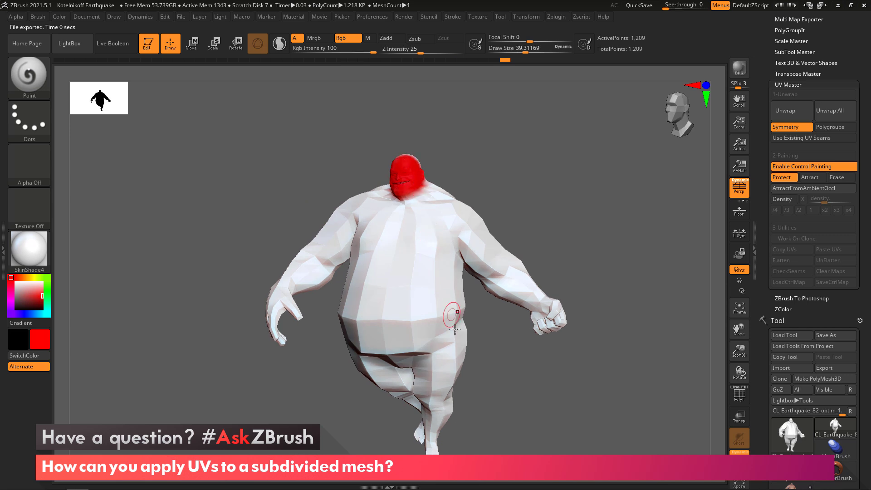
{"action": "left_click_drag", "start_coordinate": [525, 370], "coordinate": [545, 360]}
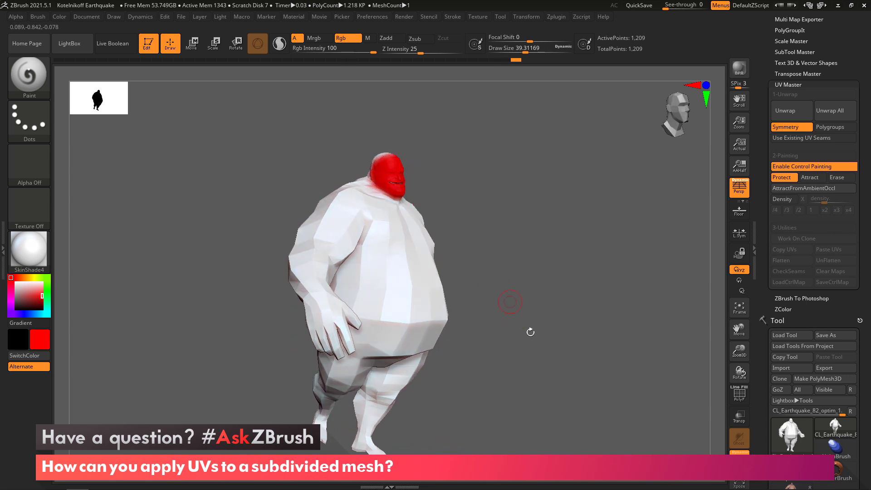
{"action": "mouse_move", "coordinate": [529, 335]}
{"action": "left_mouse_down", "text": "shift"}
{"action": "mouse_move", "coordinate": [510, 336]}
{"action": "mouse_move", "coordinate": [490, 379]}
{"action": "left_mouse_up", "text": "shift"}
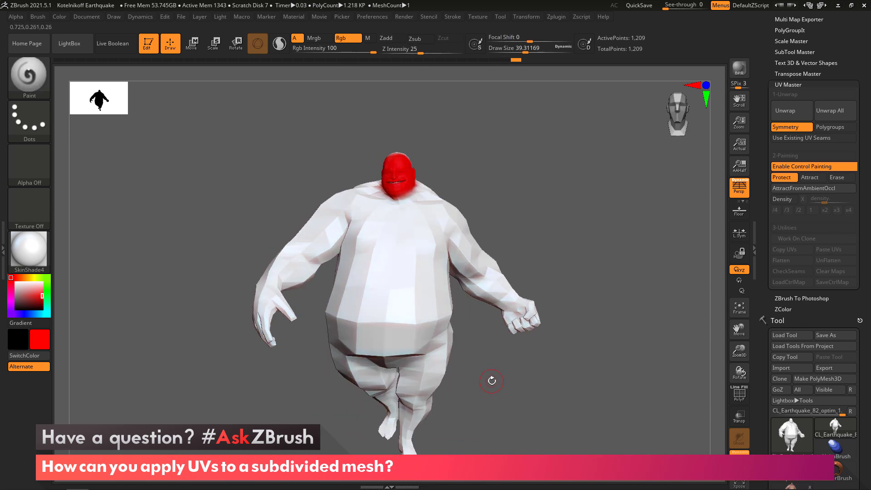
Enable Polygroups in UV Master so the unwrap follows polygroup borders.
{"action": "key", "text": "shift+f"}
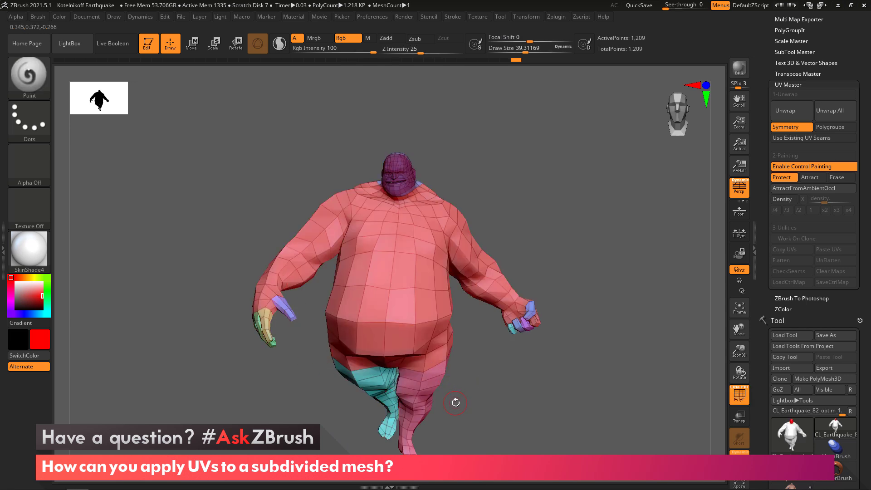
{"action": "left_click", "coordinate": [832, 128]}
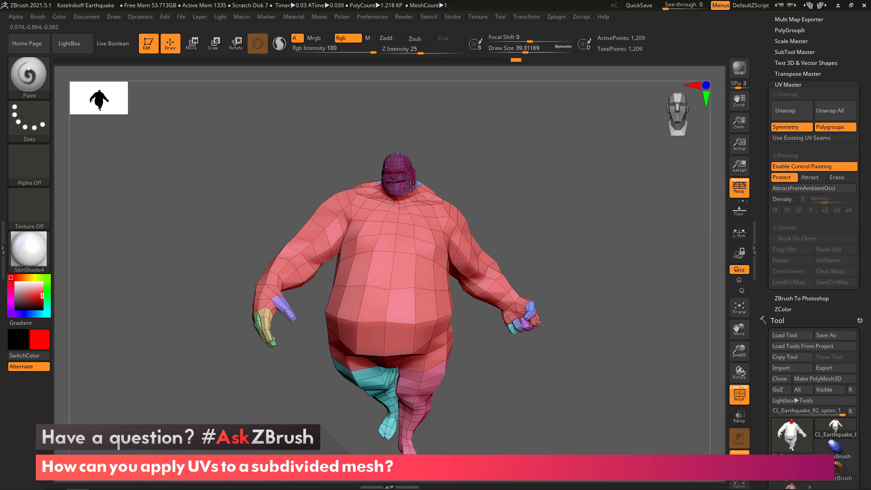
{"action": "key", "text": "shift+f"}
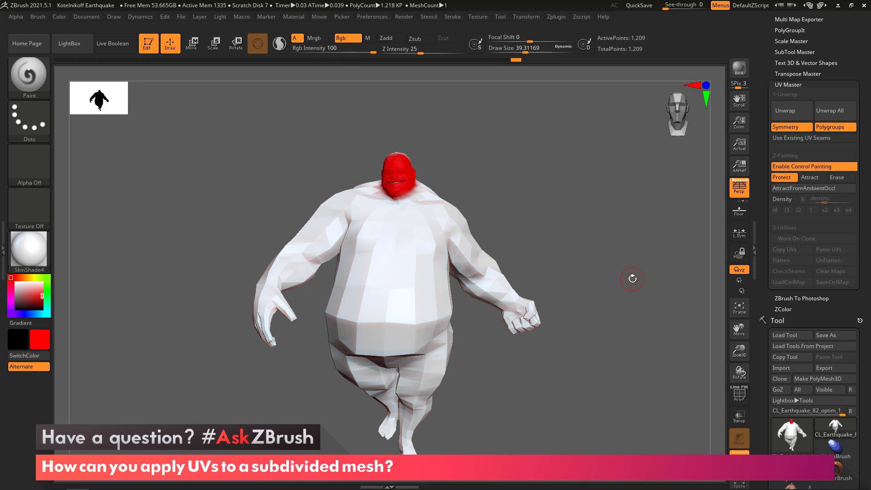
Paint Attract on the back of the neck and re-unwrap the clone into 13 islands.
{"action": "left_click_drag", "start_coordinate": [568, 385], "coordinate": [535, 372]}
{"action": "left_click", "coordinate": [810, 177]}
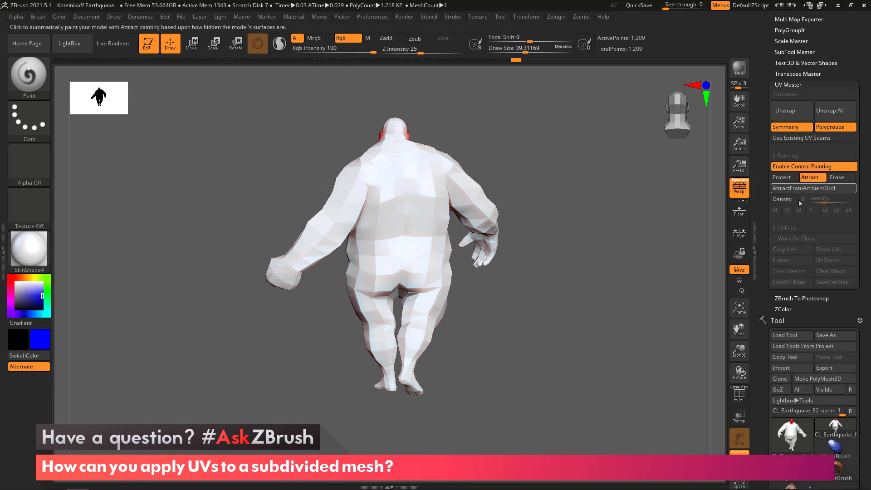
{"action": "mouse_move", "coordinate": [636, 242]}
{"action": "left_mouse_down"}
{"action": "mouse_move", "coordinate": [548, 256]}
{"action": "mouse_move", "coordinate": [377, 167]}
{"action": "mouse_move", "coordinate": [369, 148]}
{"action": "mouse_move", "coordinate": [378, 291]}
{"action": "mouse_move", "coordinate": [374, 142]}
{"action": "left_mouse_up"}
{"action": "mouse_move", "coordinate": [497, 393]}
{"action": "left_mouse_down"}
{"action": "mouse_move", "coordinate": [554, 378]}
{"action": "mouse_move", "coordinate": [555, 358]}
{"action": "mouse_move", "coordinate": [586, 358]}
{"action": "mouse_move", "coordinate": [629, 315]}
{"action": "left_mouse_up"}
{"action": "left_click", "coordinate": [792, 113]}
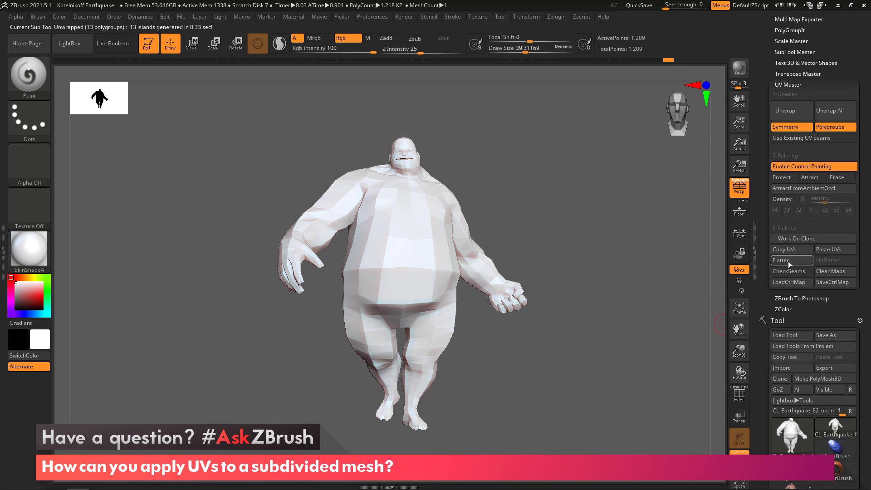
{"action": "left_click", "coordinate": [781, 260]}
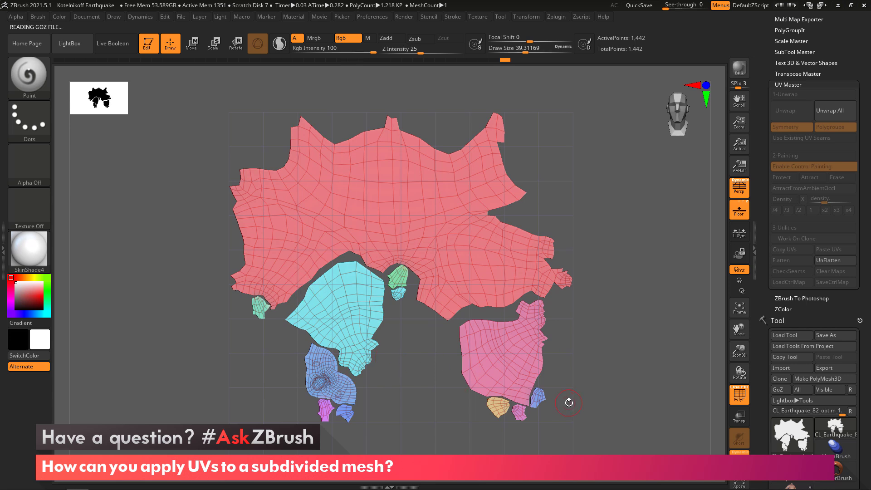
{"action": "left_click_drag", "start_coordinate": [431, 407], "coordinate": [441, 386]}
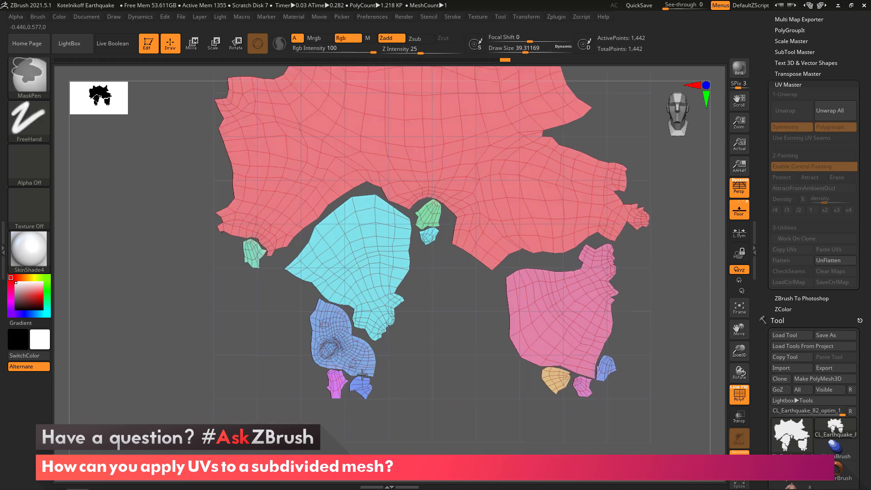
{"action": "scroll", "coordinate": [371, 381], "scroll_direction": "up", "scroll_amount": 5, "text": "ctrl"}
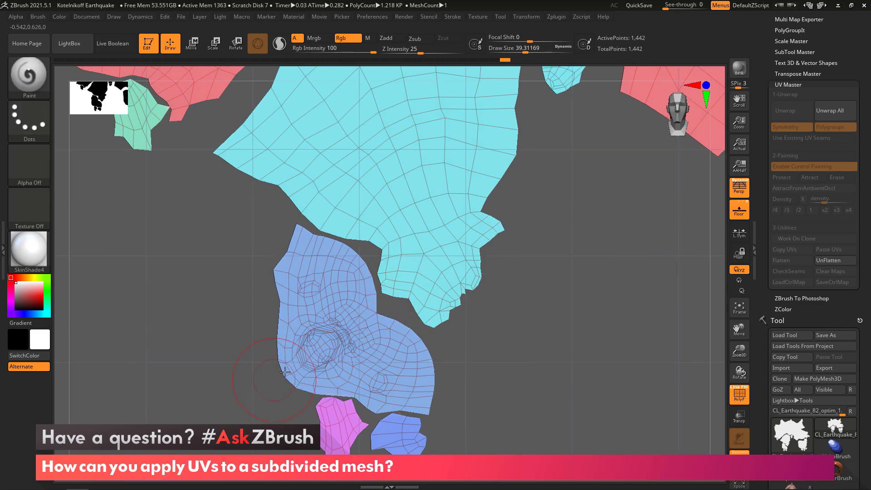
{"action": "scroll", "coordinate": [560, 366], "scroll_direction": "down", "scroll_amount": 6, "text": "ctrl"}
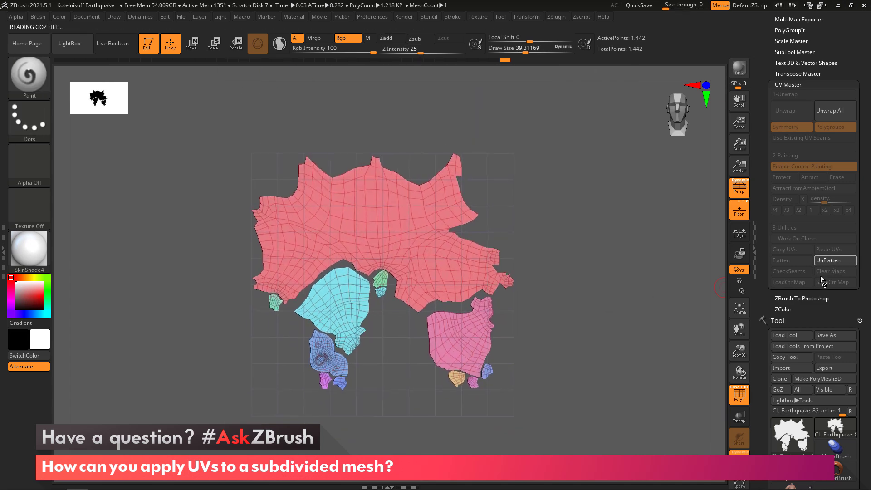
{"action": "left_click", "coordinate": [831, 260]}
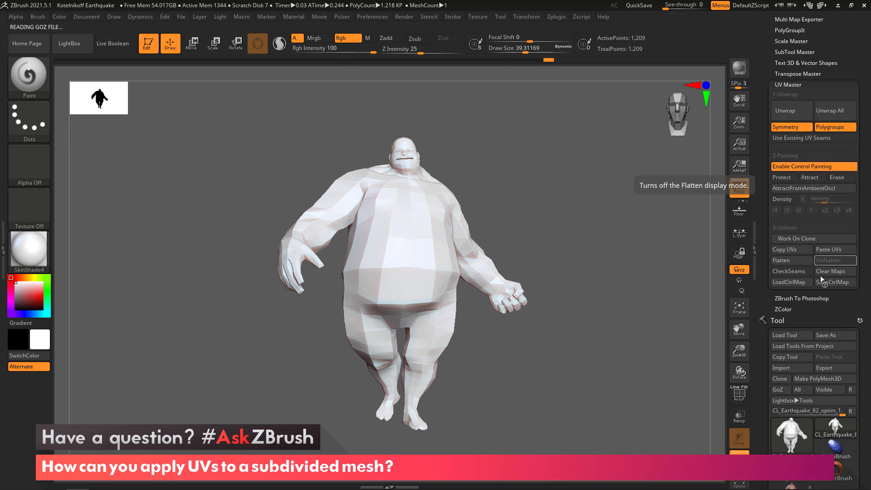
Copy the clone's UVs in UV Master and make the textured Earthquake_82_optim_2 body the active tool.
{"action": "left_click", "coordinate": [790, 250]}
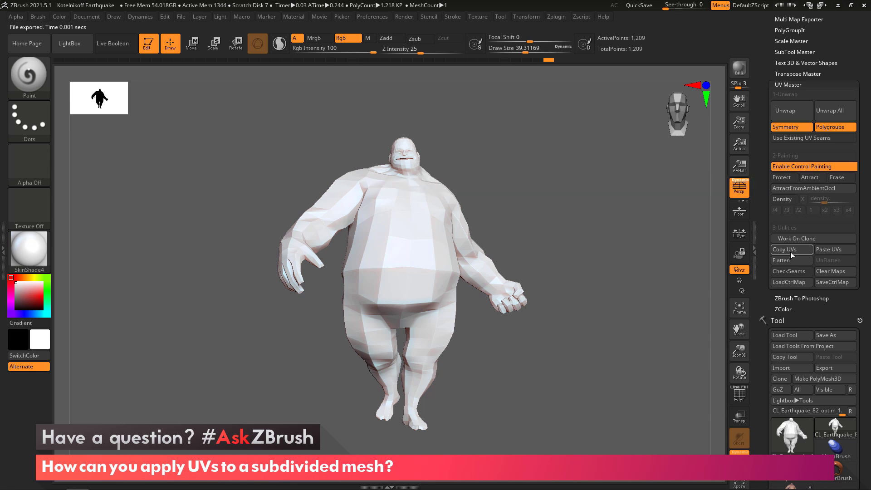
{"action": "left_click_drag", "start_coordinate": [862, 391], "coordinate": [863, 326]}
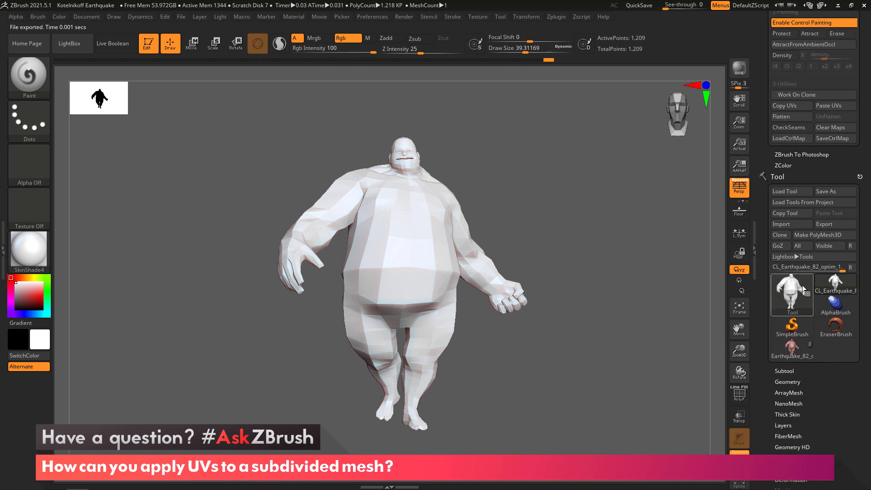
{"action": "mouse_move", "coordinate": [820, 298]}
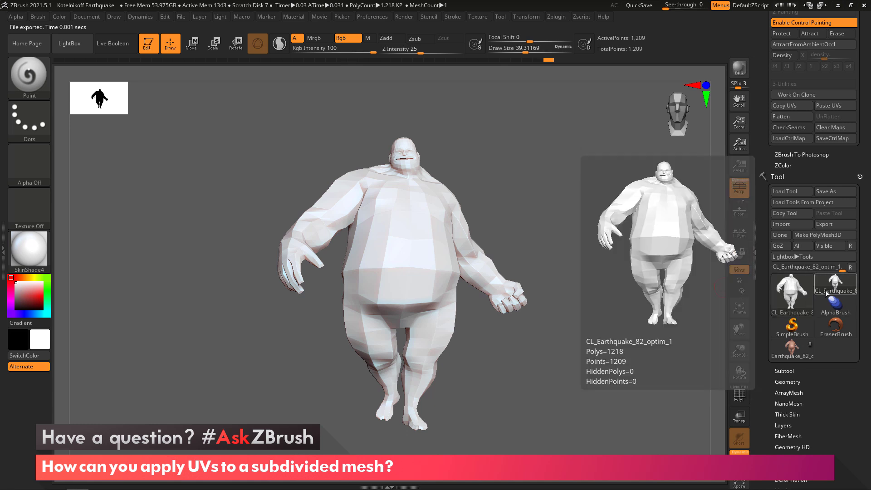
{"action": "left_click", "coordinate": [791, 350]}
{"action": "mouse_move", "coordinate": [564, 370]}
{"action": "left_mouse_down"}
{"action": "mouse_move", "coordinate": [562, 394]}
{"action": "mouse_move", "coordinate": [562, 377]}
{"action": "mouse_move", "coordinate": [585, 385]}
{"action": "mouse_move", "coordinate": [561, 381]}
{"action": "mouse_move", "coordinate": [573, 373]}
{"action": "left_mouse_up"}
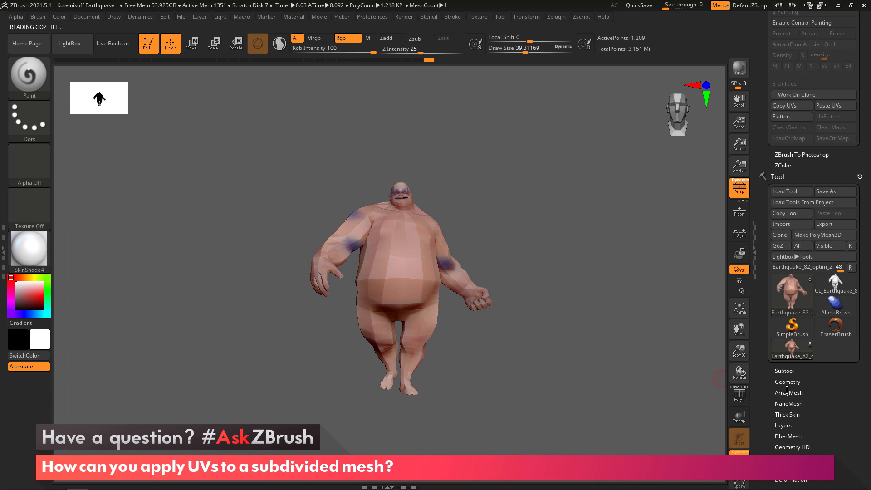
Check the UVs by toggling Morph UV, then raise the body to its top 1.241-million-point subdivision.
{"action": "scroll", "coordinate": [834, 336], "scroll_direction": "down", "scroll_amount": 5}
{"action": "scroll", "coordinate": [835, 336], "scroll_direction": "down", "scroll_amount": 3}
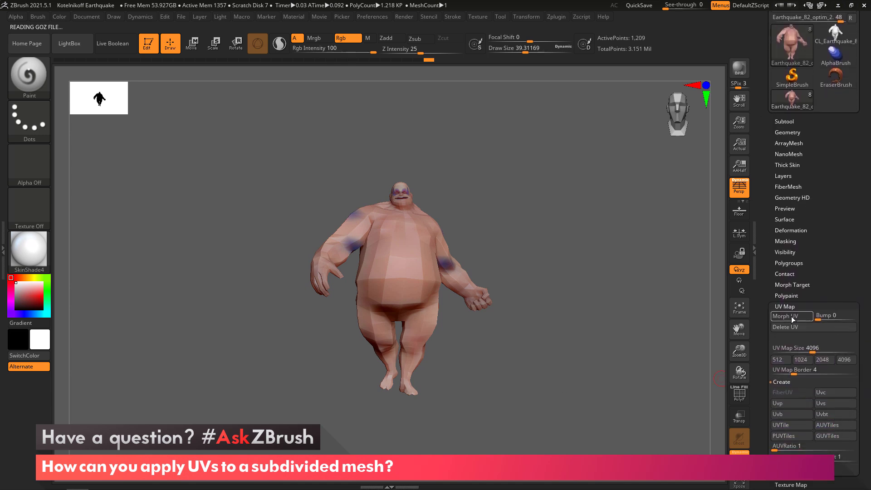
{"action": "left_click", "coordinate": [786, 316]}
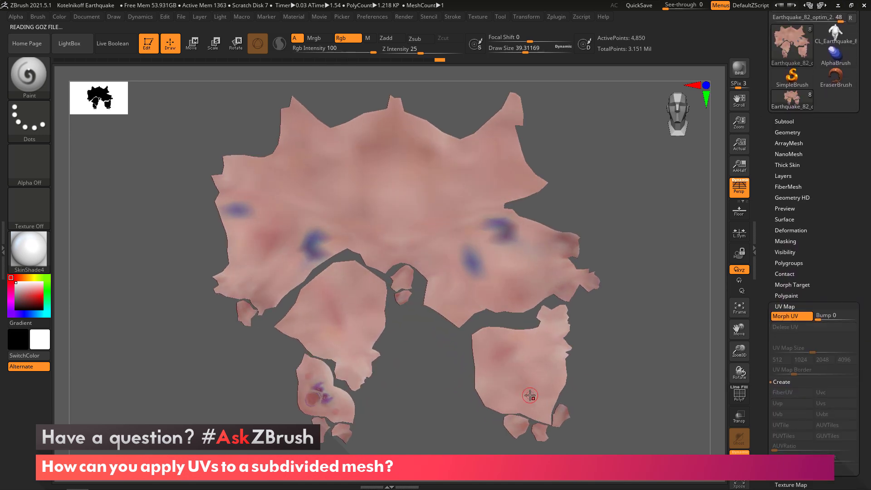
{"action": "left_click", "coordinate": [797, 317]}
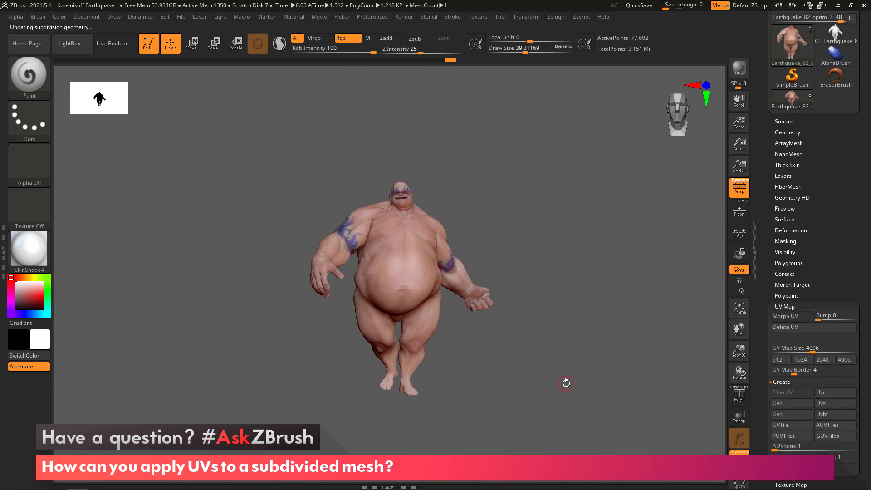
{"action": "key", "text": "d"}
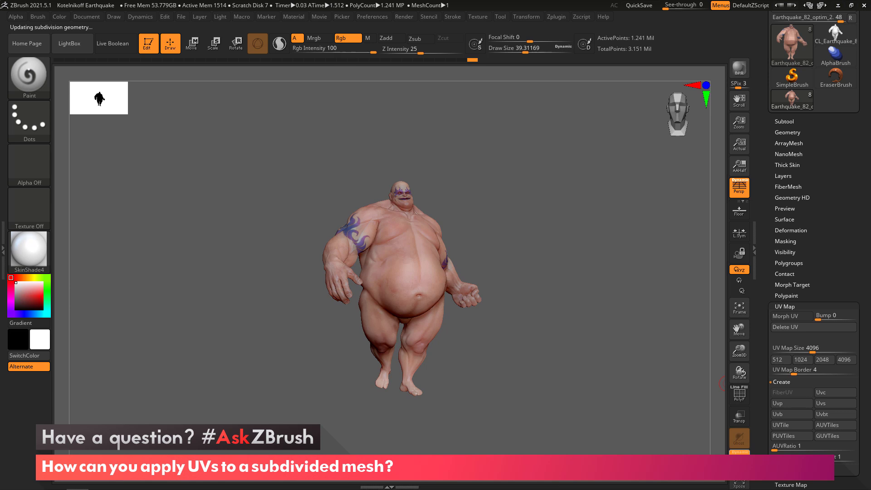
{"action": "left_click_drag", "start_coordinate": [548, 373], "coordinate": [549, 361]}
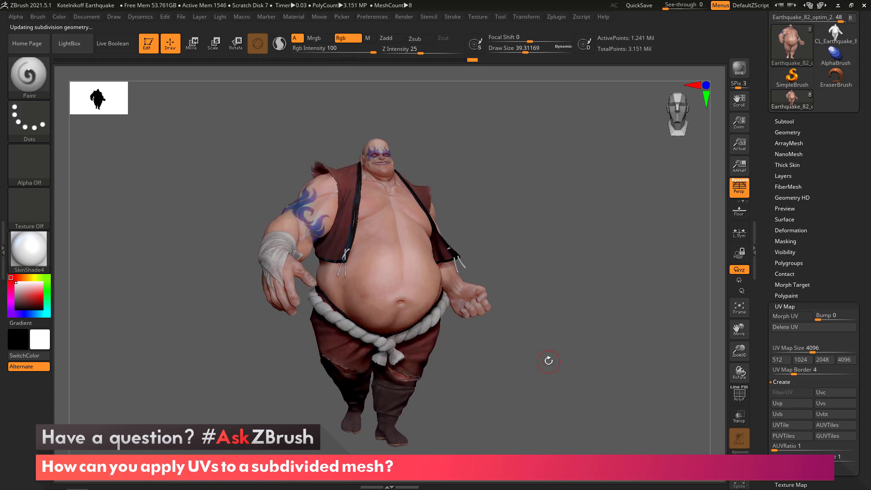